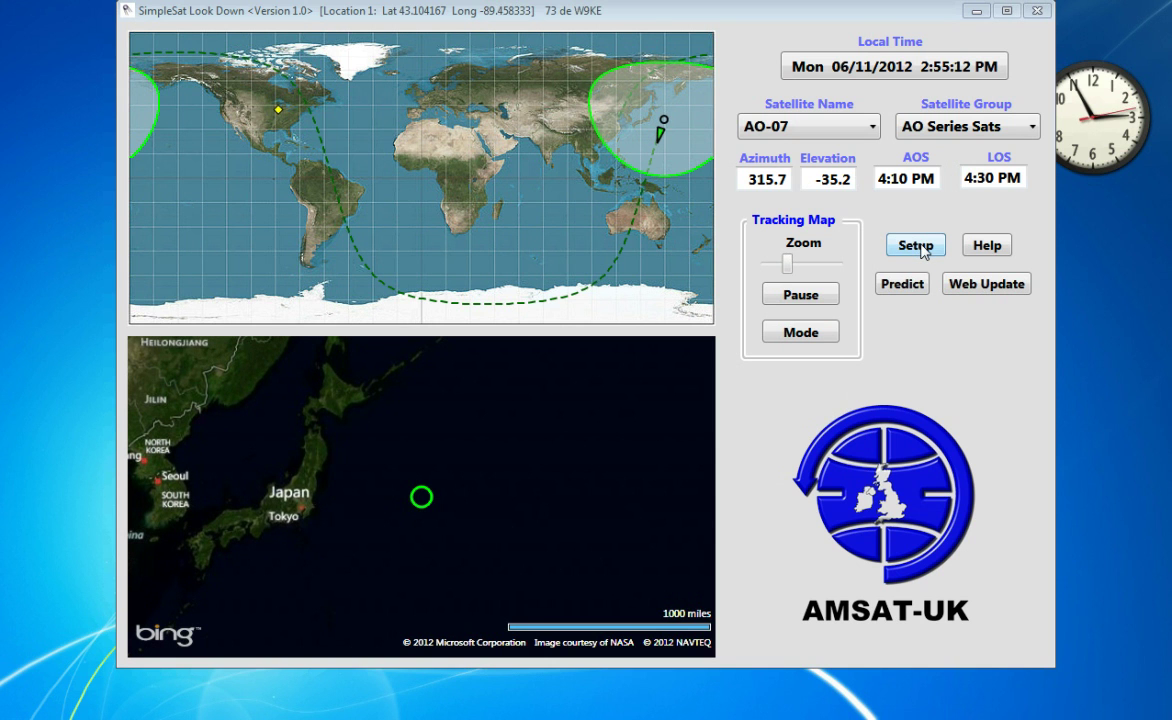
Step: Open the setup window and set Location 1 from its grid locator EN53GC
click(915, 245)
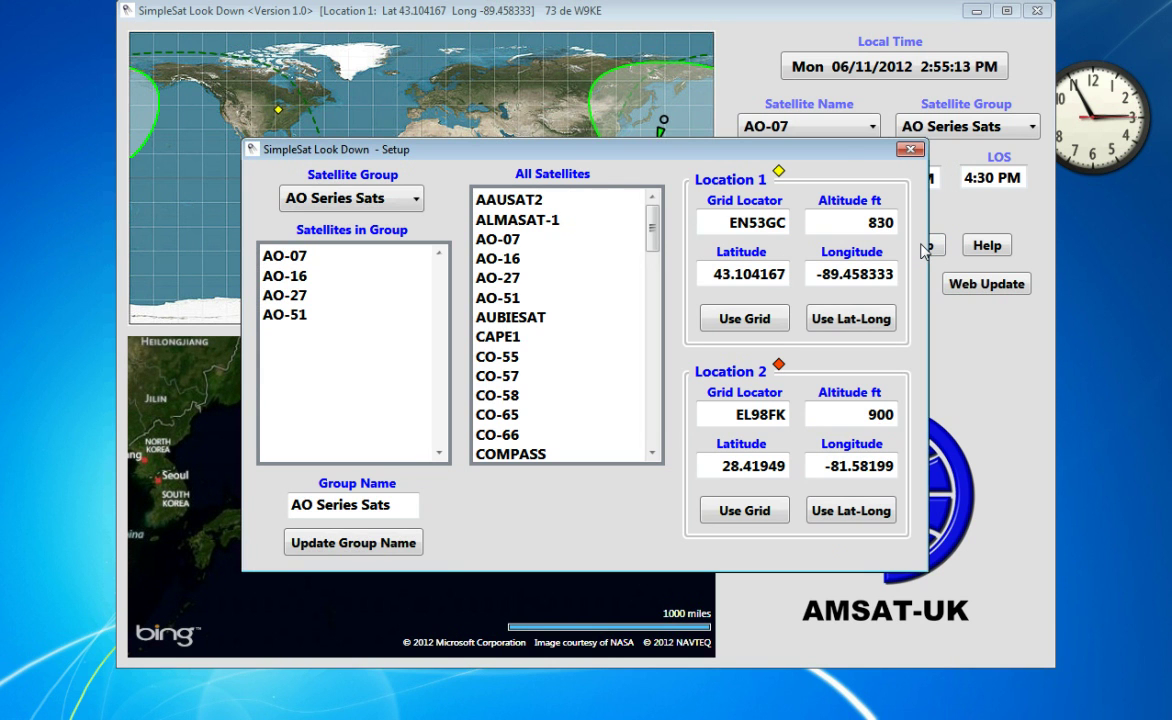
drag(839, 156, 835, 115)
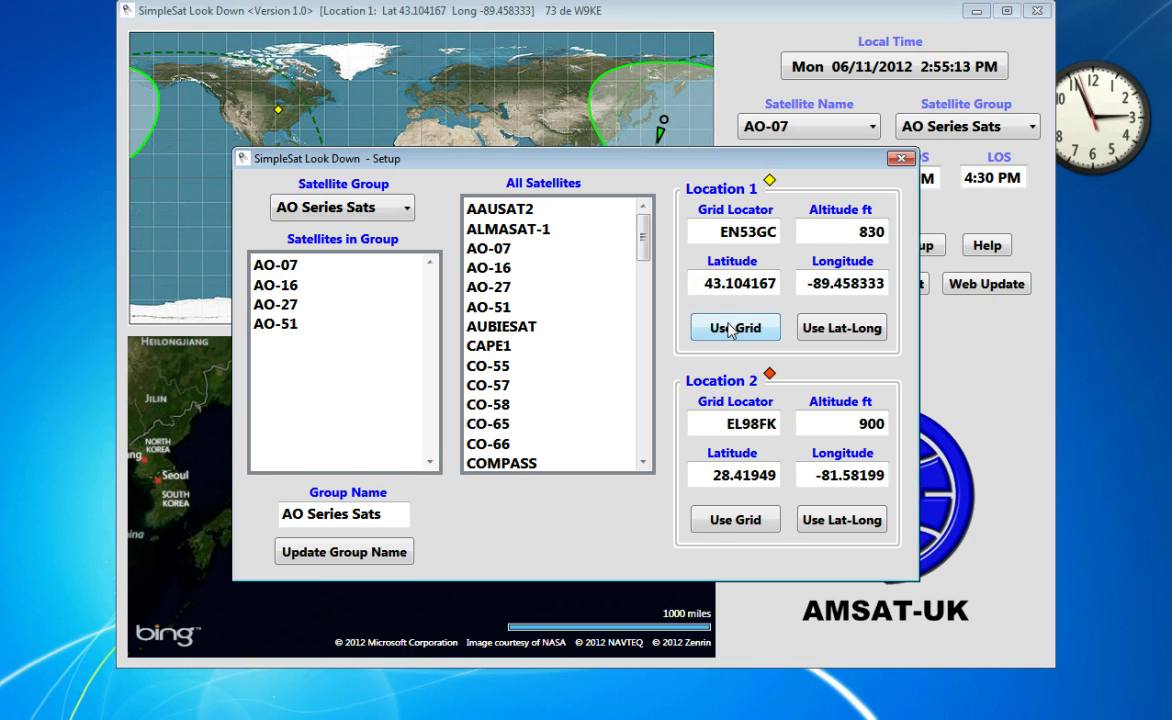
click(731, 328)
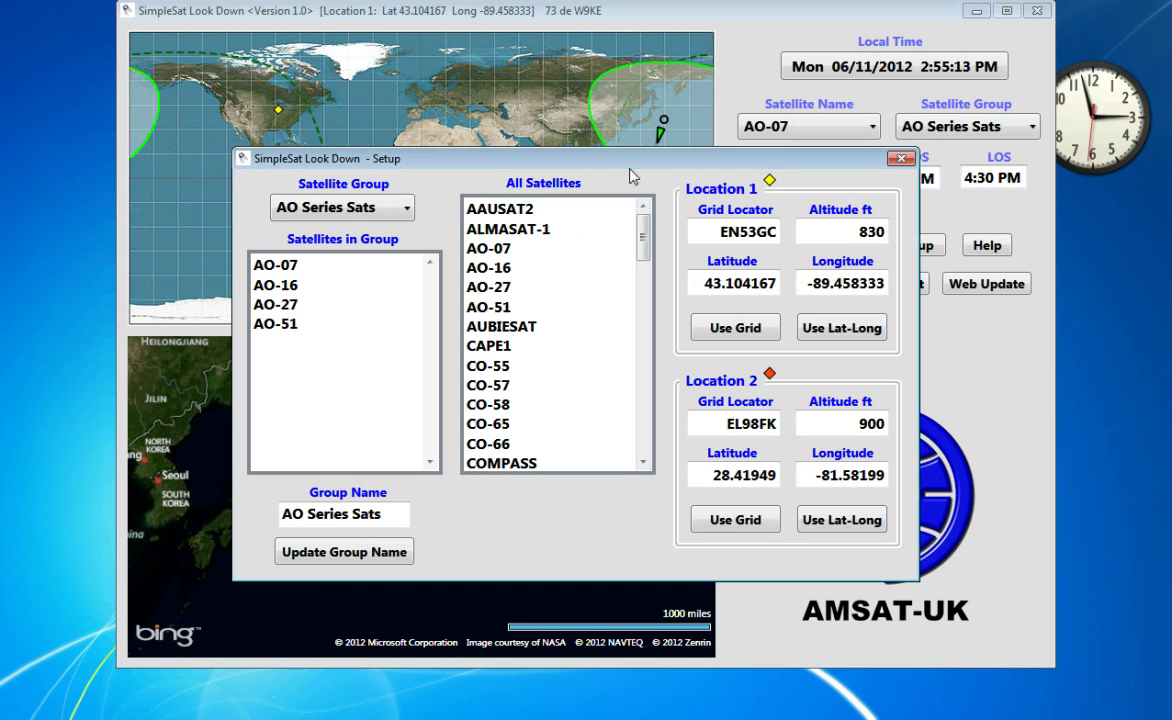
drag(578, 157, 585, 129)
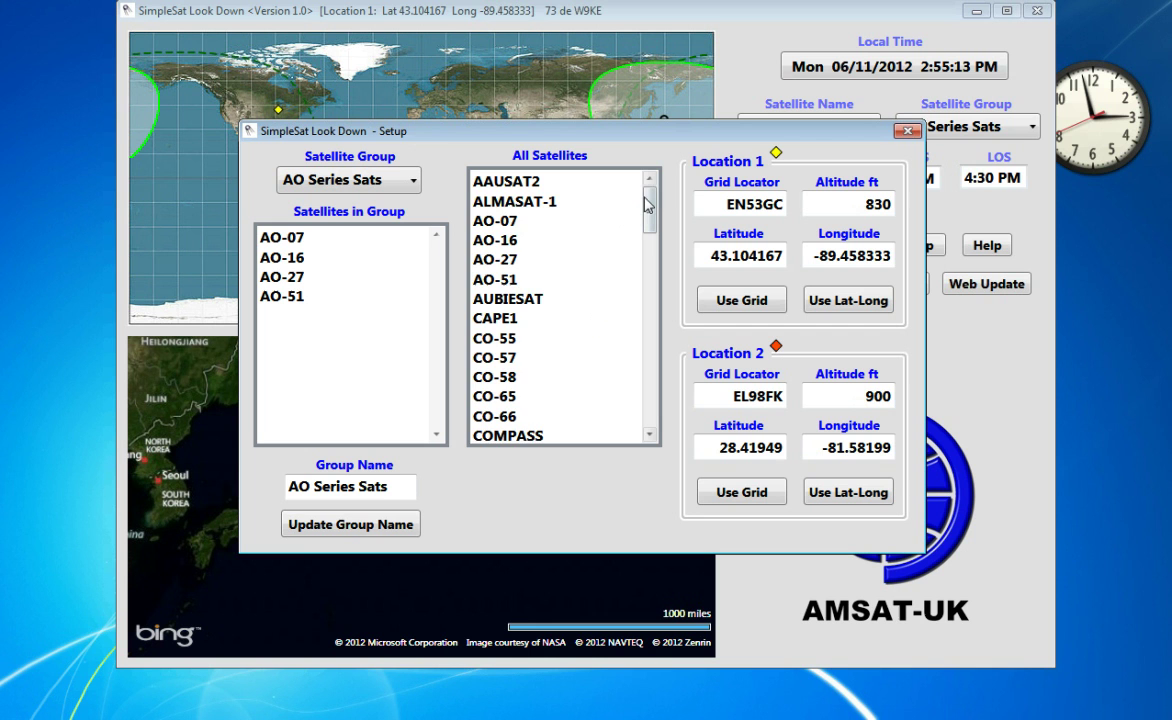
mouse_move(653, 198)
mouse_down()
mouse_move(645, 405)
mouse_move(634, 205)
mouse_up()
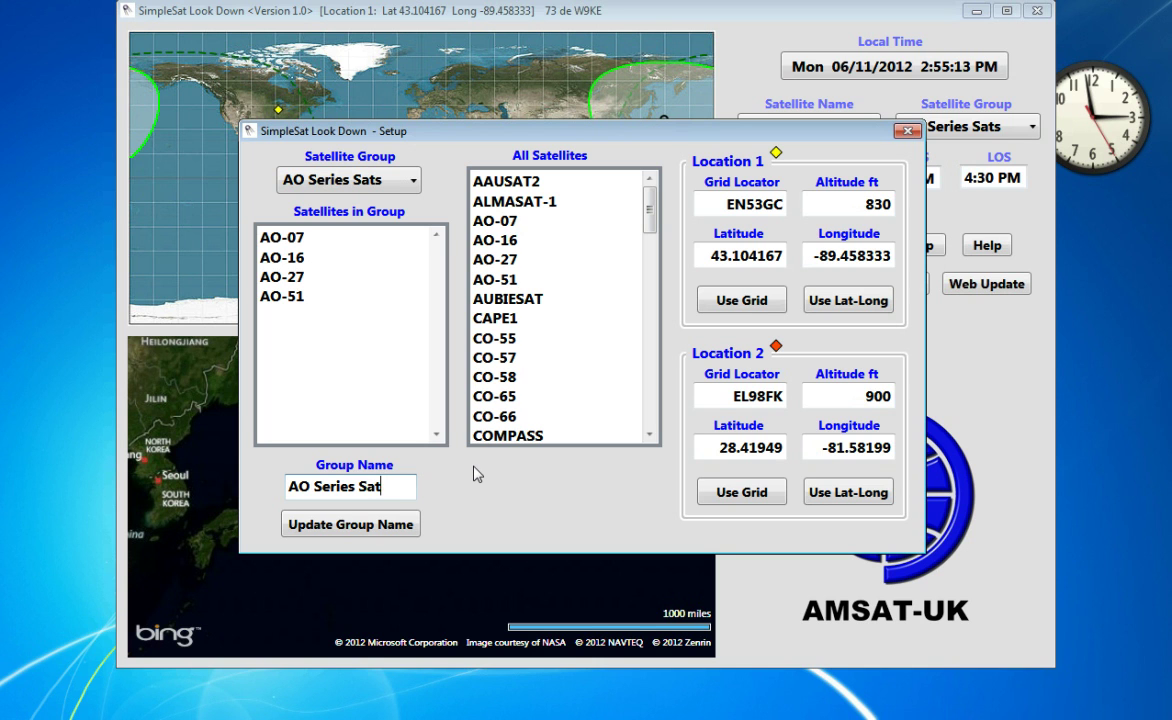
Step: Rename the AO Series Sats group as AO Series
key(BackSpace)
key(BackSpace)
key(BackSpace)
key(BackSpace)
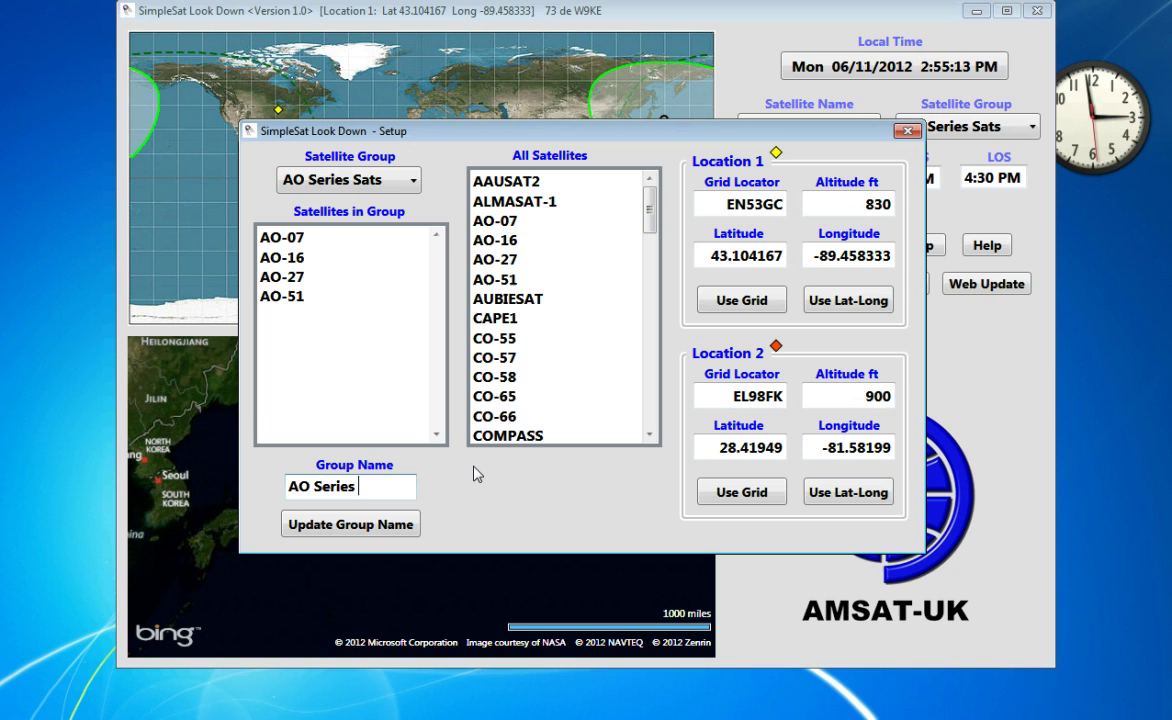
click(383, 526)
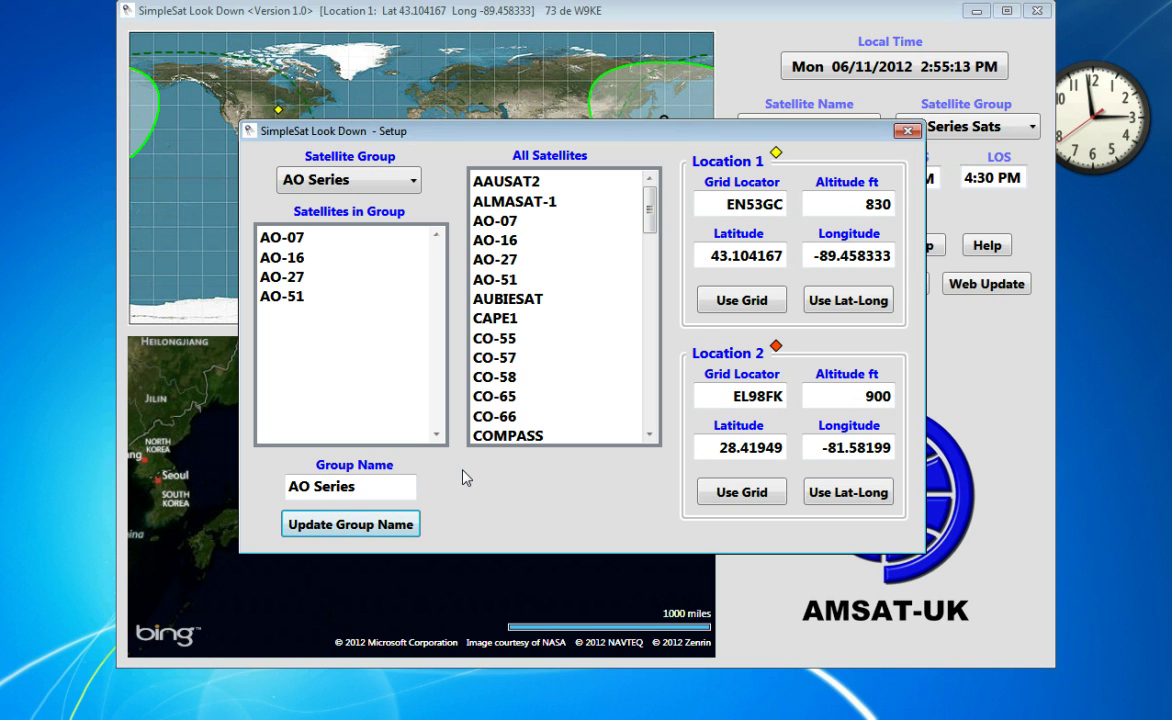
Step: View the satellites in the NOAA WX group and return to the AO Series group
click(415, 184)
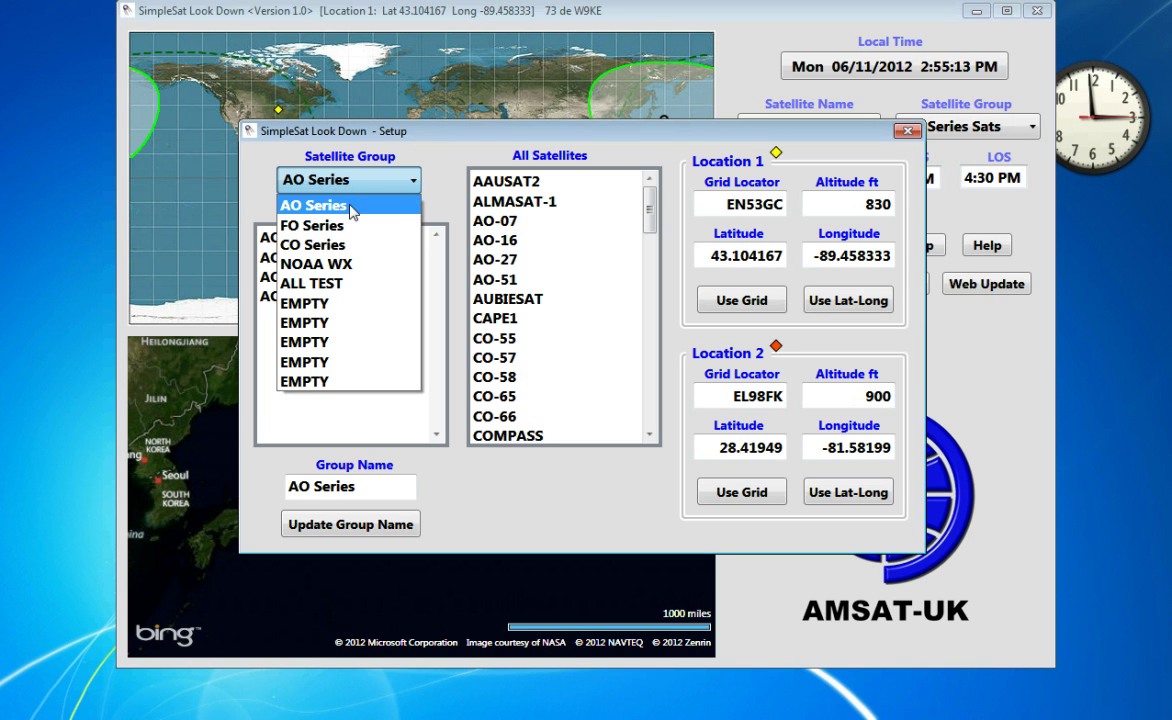
click(334, 265)
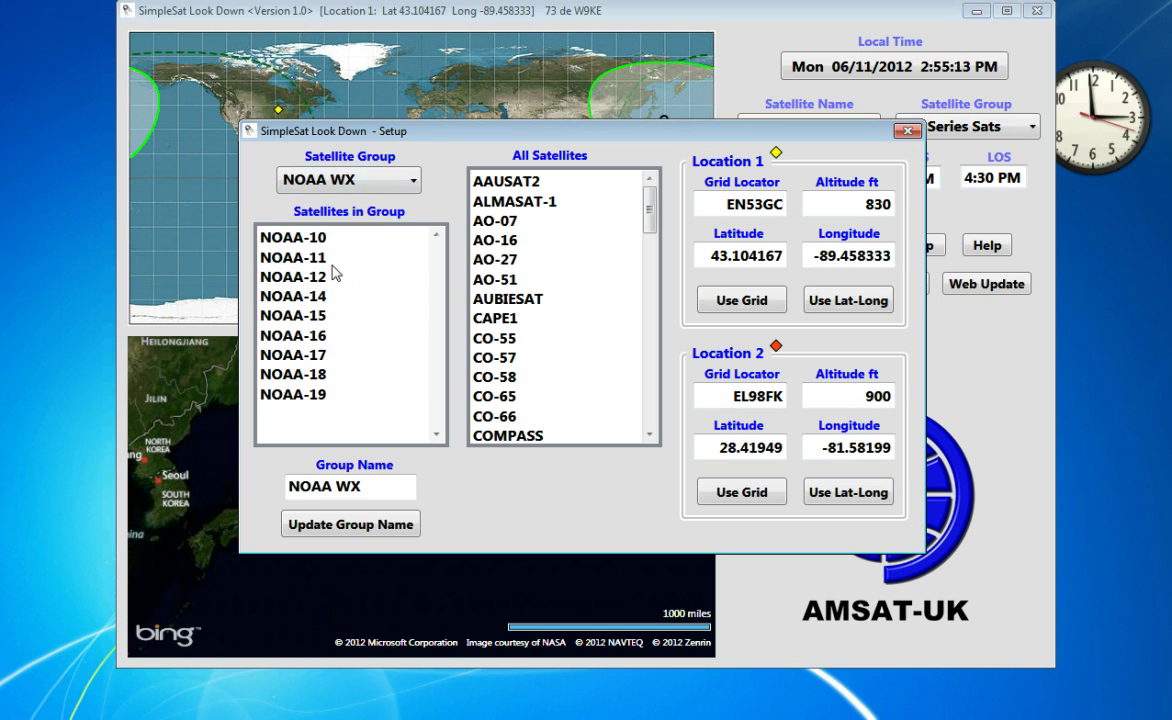
click(408, 181)
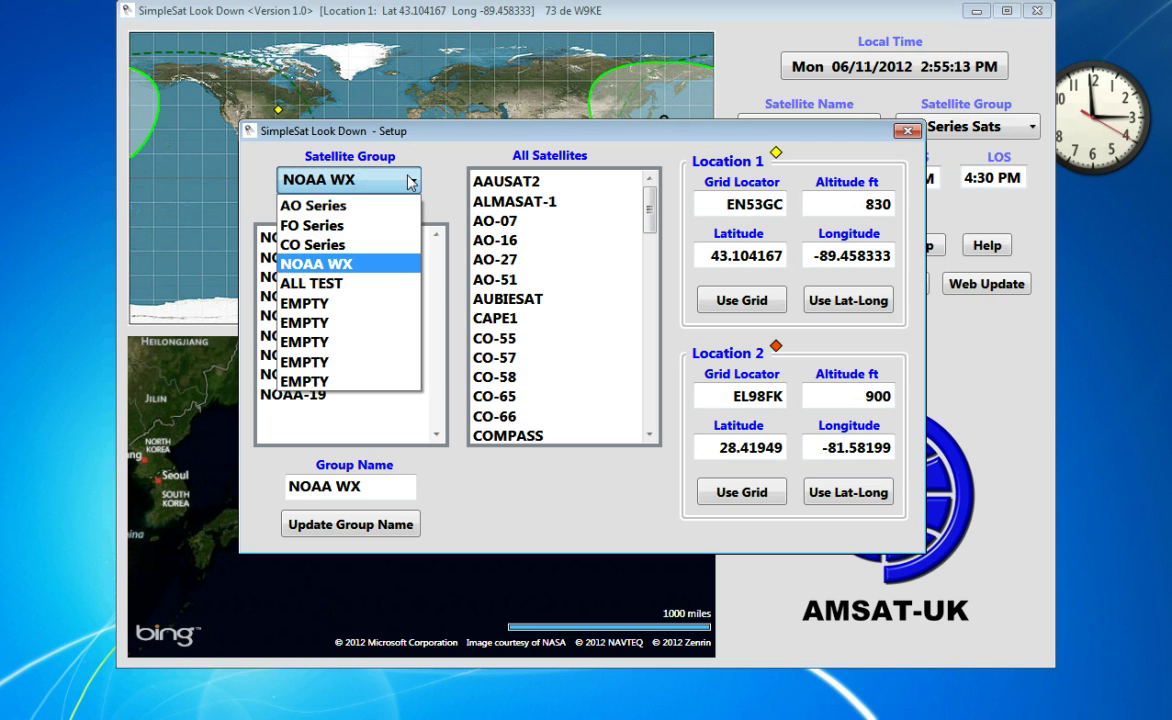
click(365, 207)
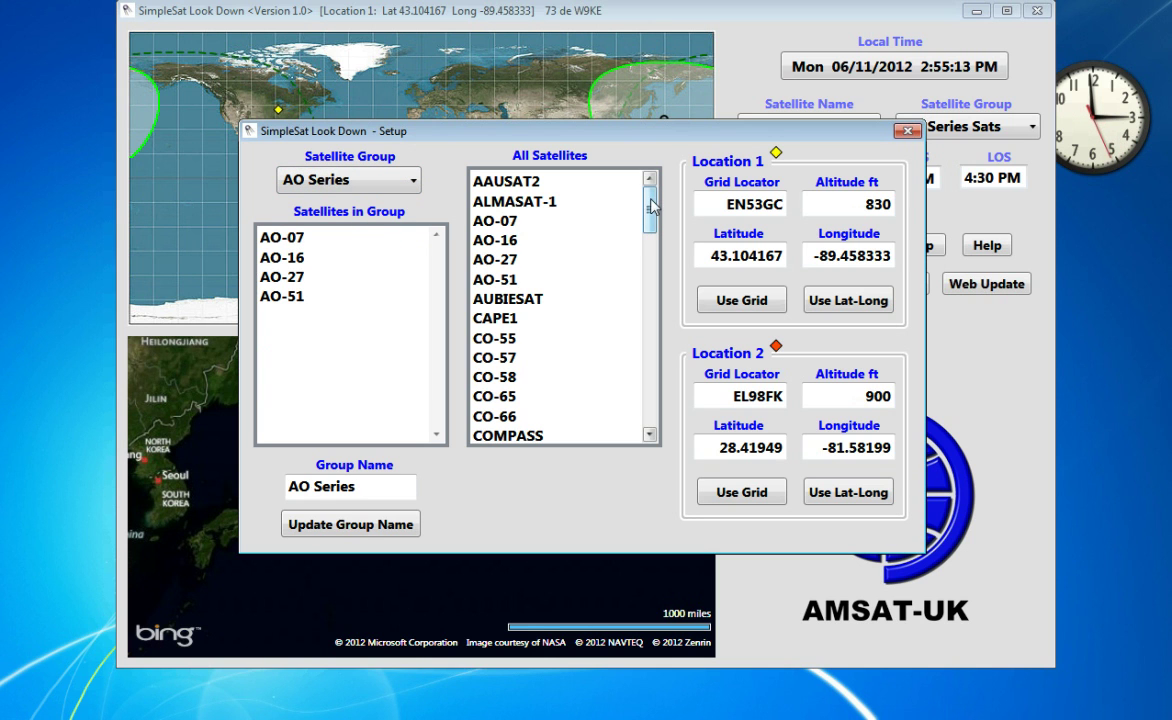
Step: Add the satellites CP3 and FALCON to the AO Series group
drag(652, 205, 651, 204)
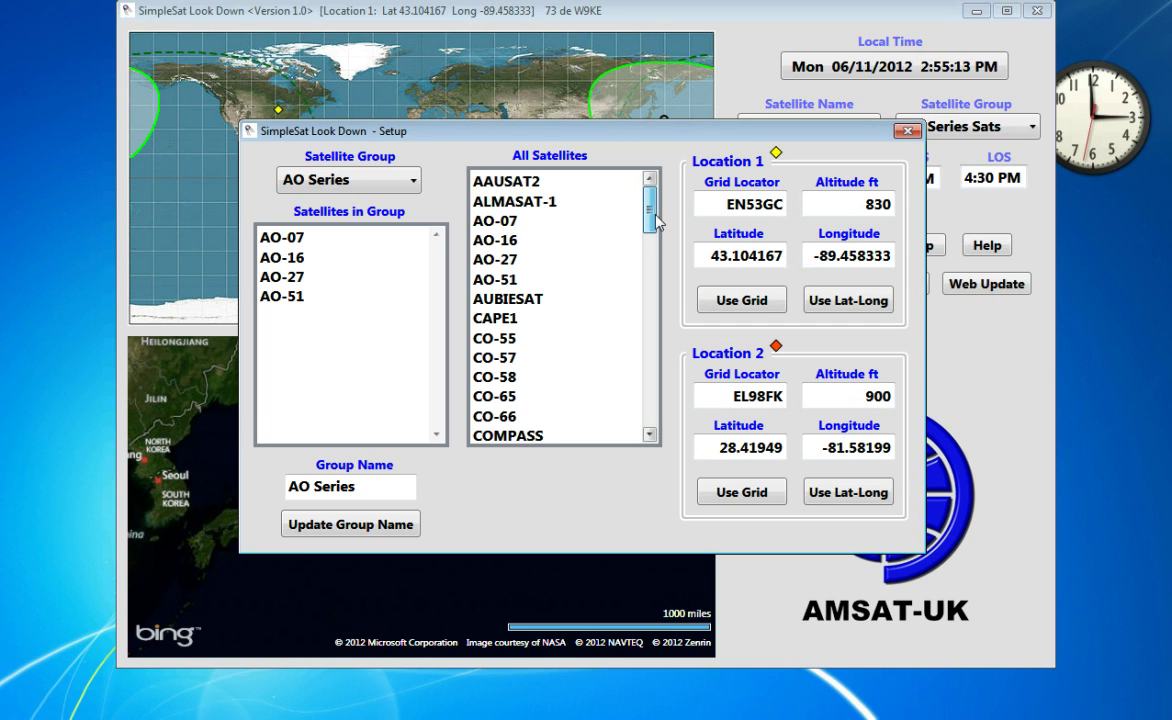
drag(657, 222, 652, 248)
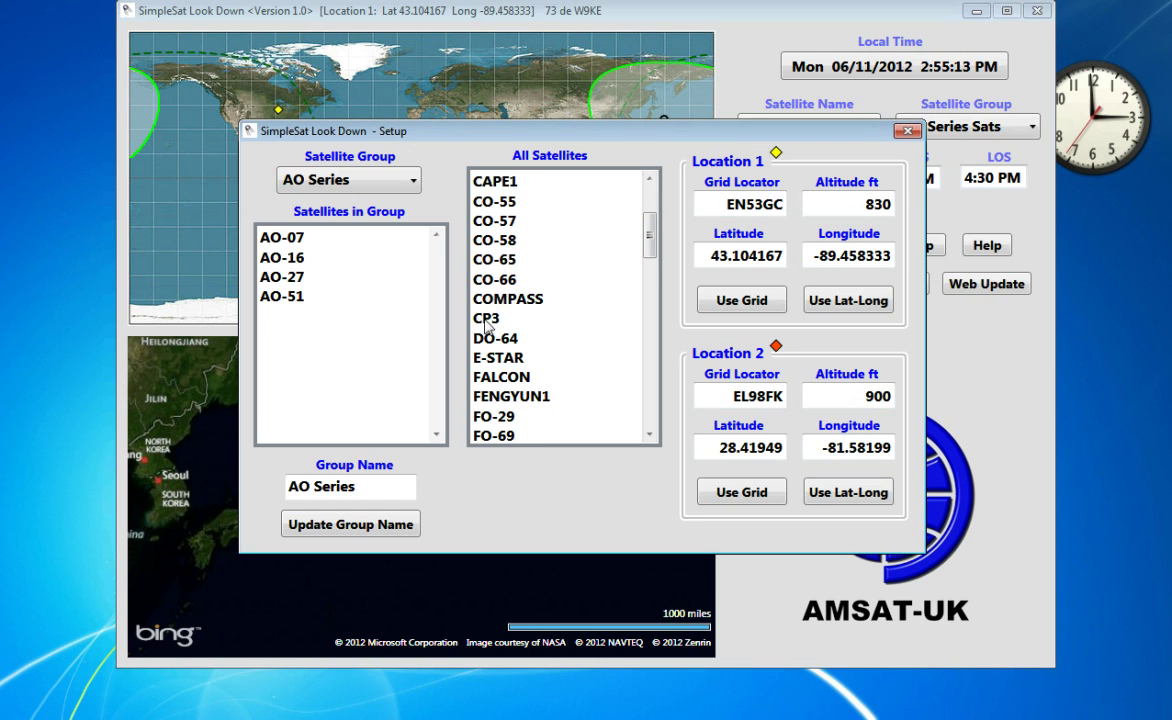
double_click(487, 318)
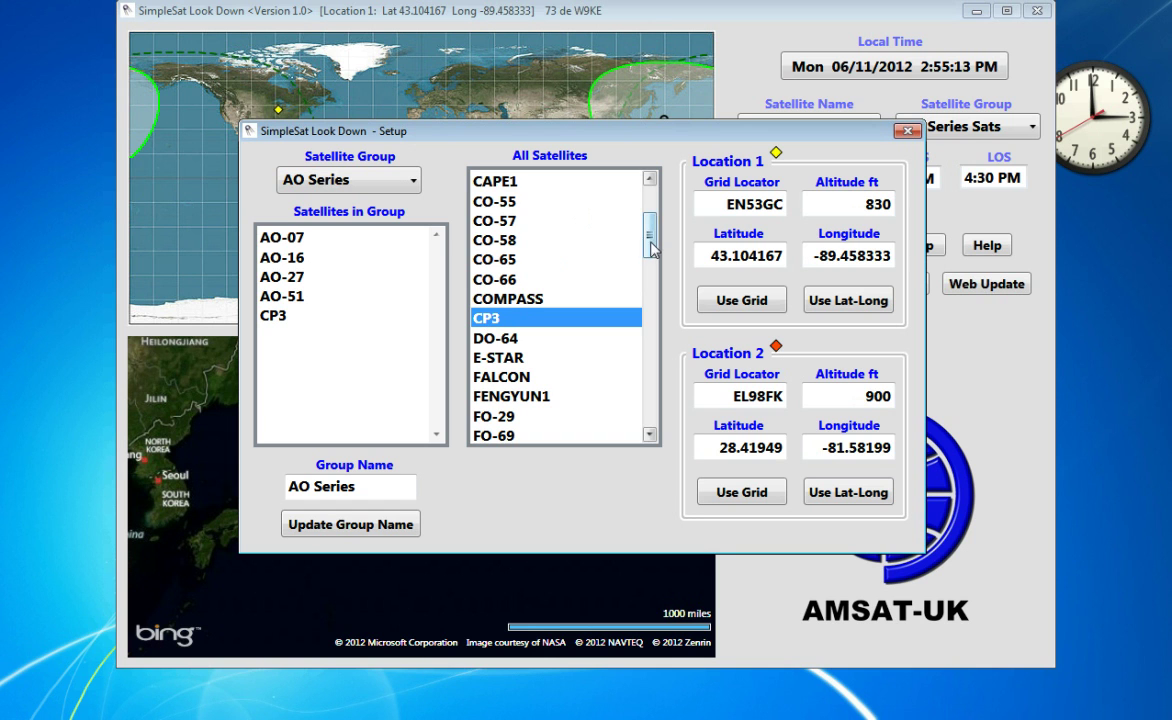
scroll(655, 258, down, 1)
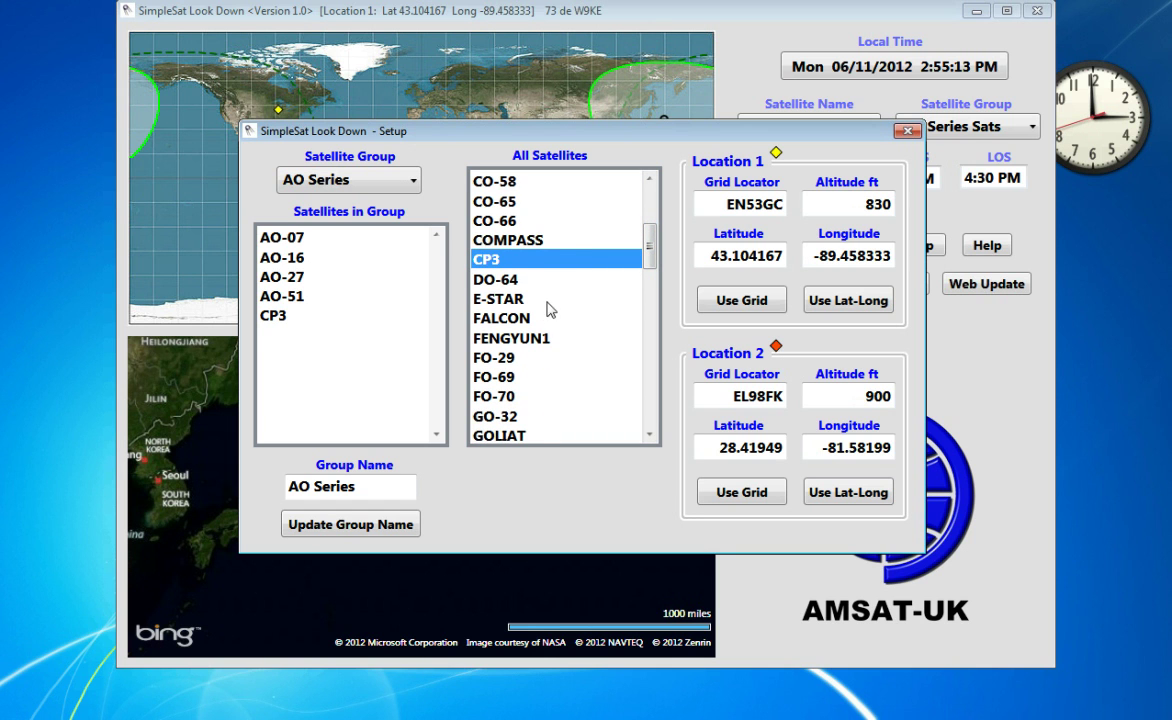
double_click(518, 322)
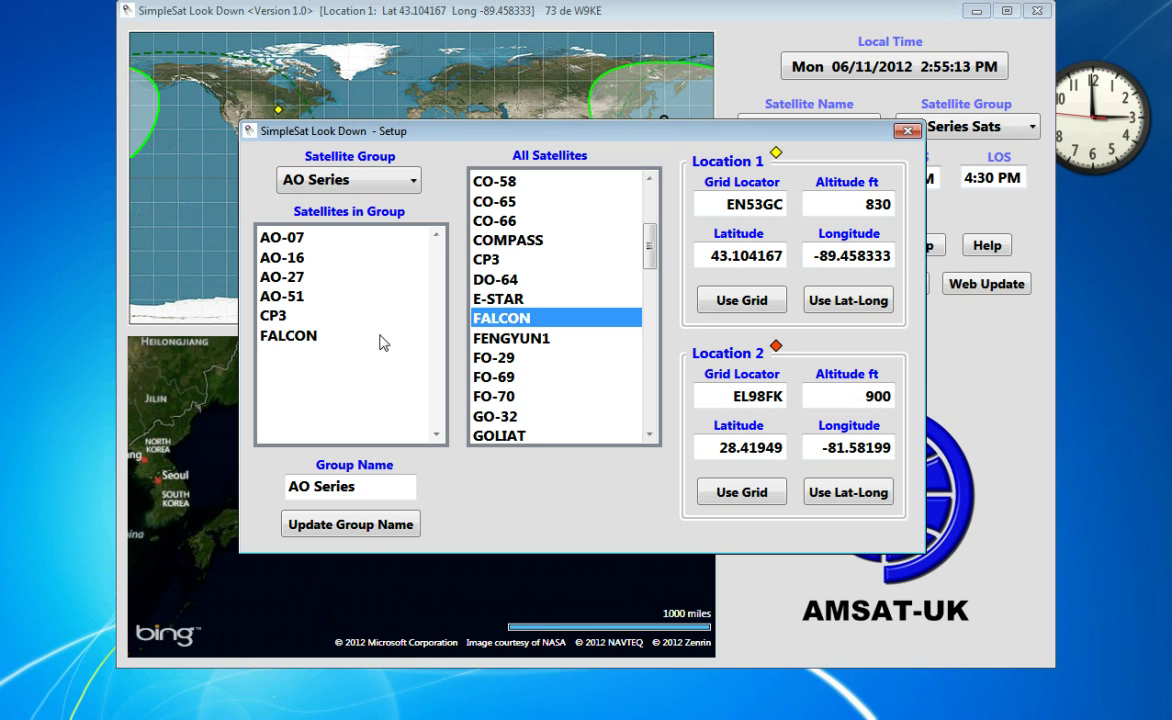
Step: Remove FALCON and CP3 from the AO Series group
double_click(295, 337)
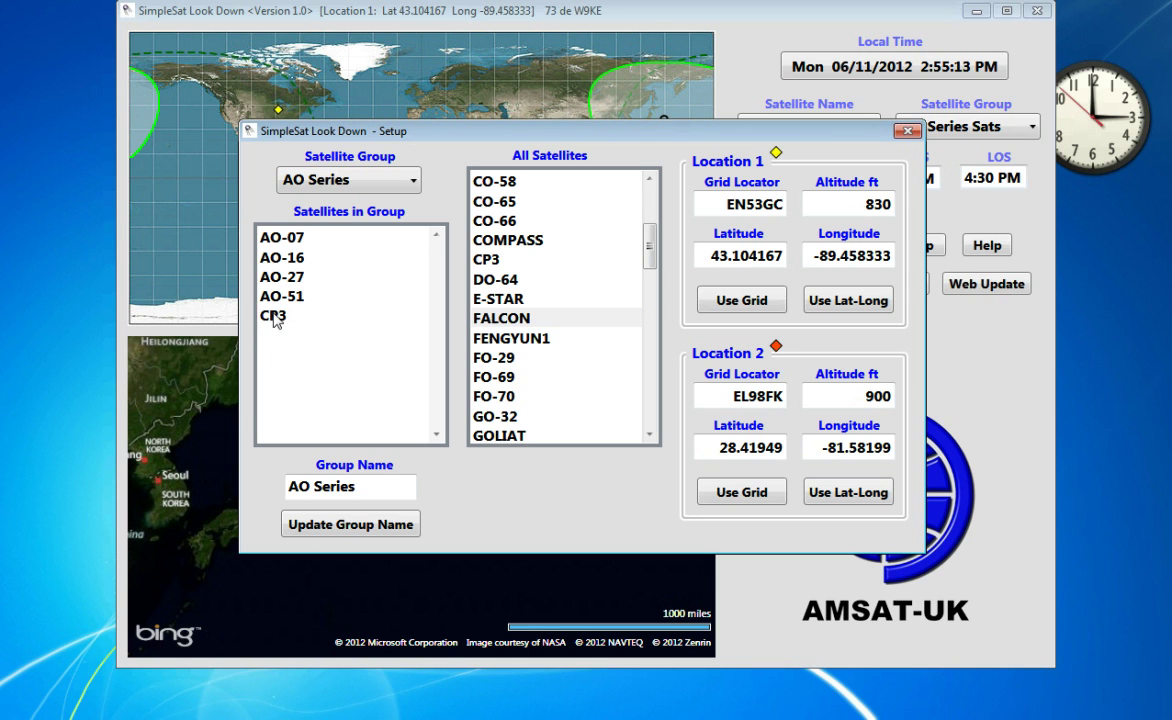
double_click(274, 316)
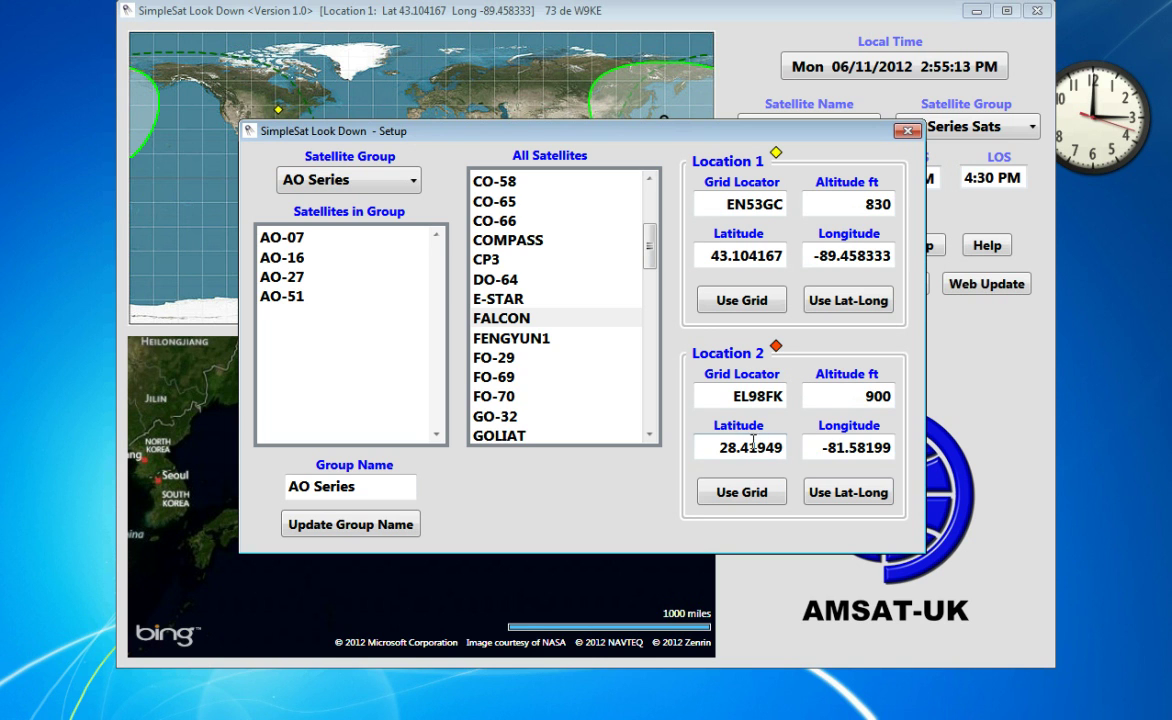
Step: Select an unused EMPTY satellite group and enter "A new group" as its name
click(413, 183)
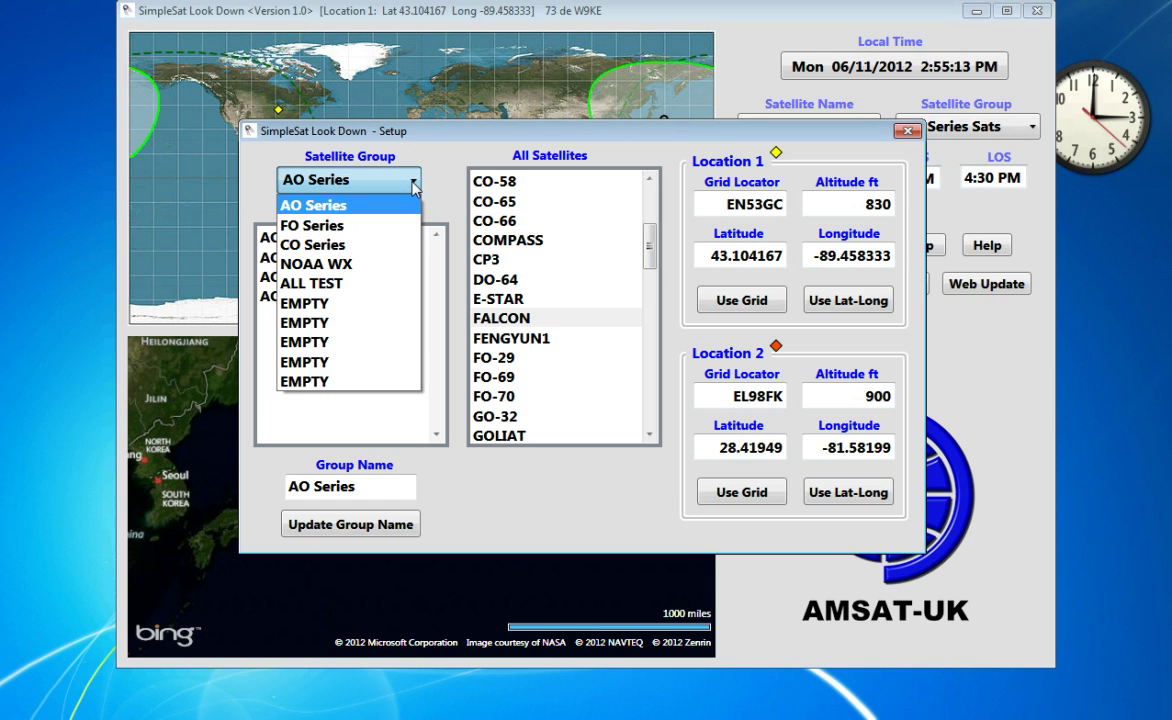
click(362, 312)
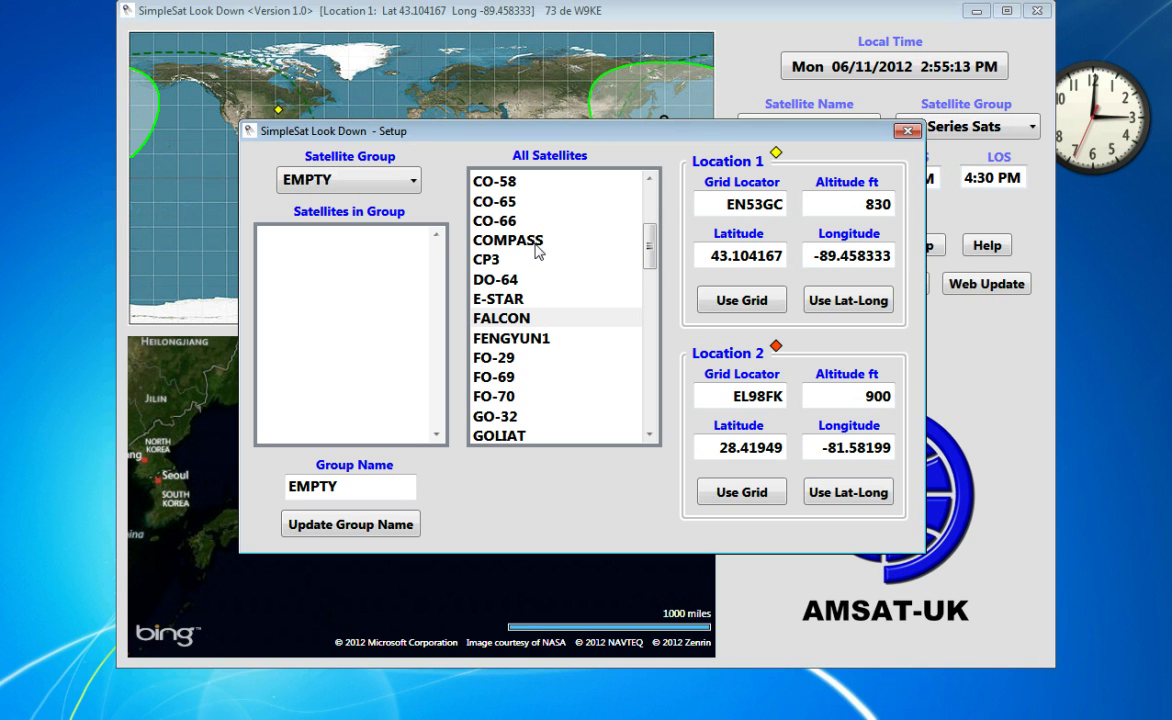
click(306, 487)
key(shift+End)
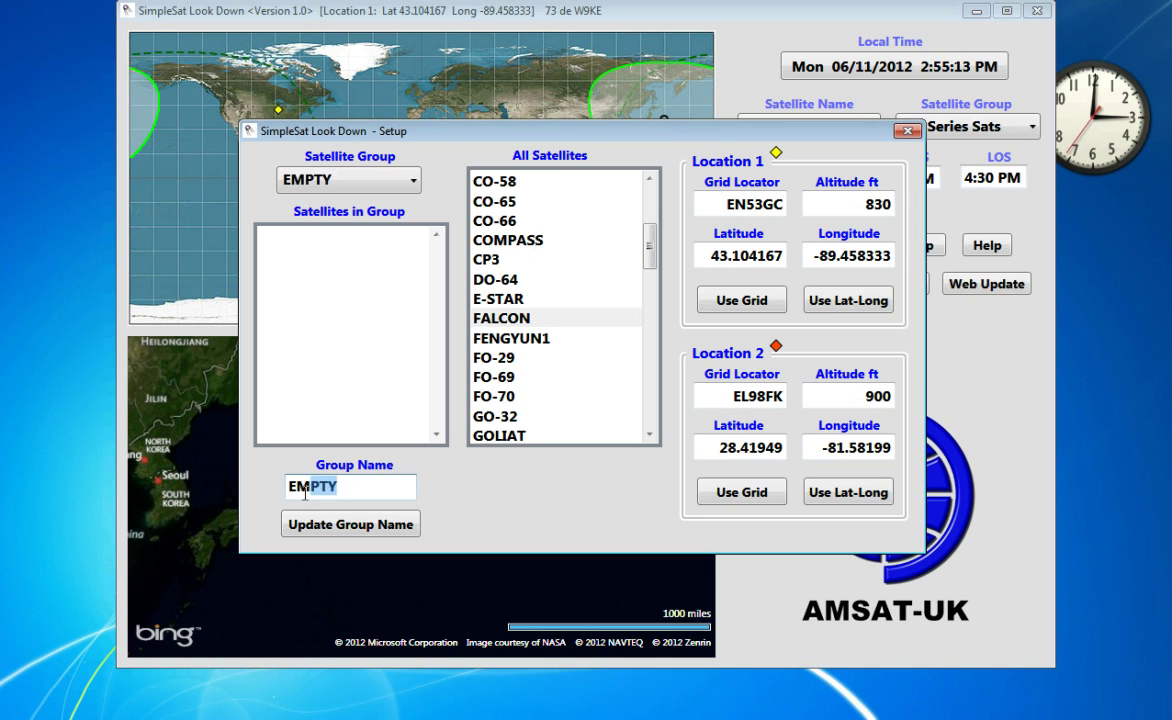
drag(305, 493, 251, 496)
text(A new group)
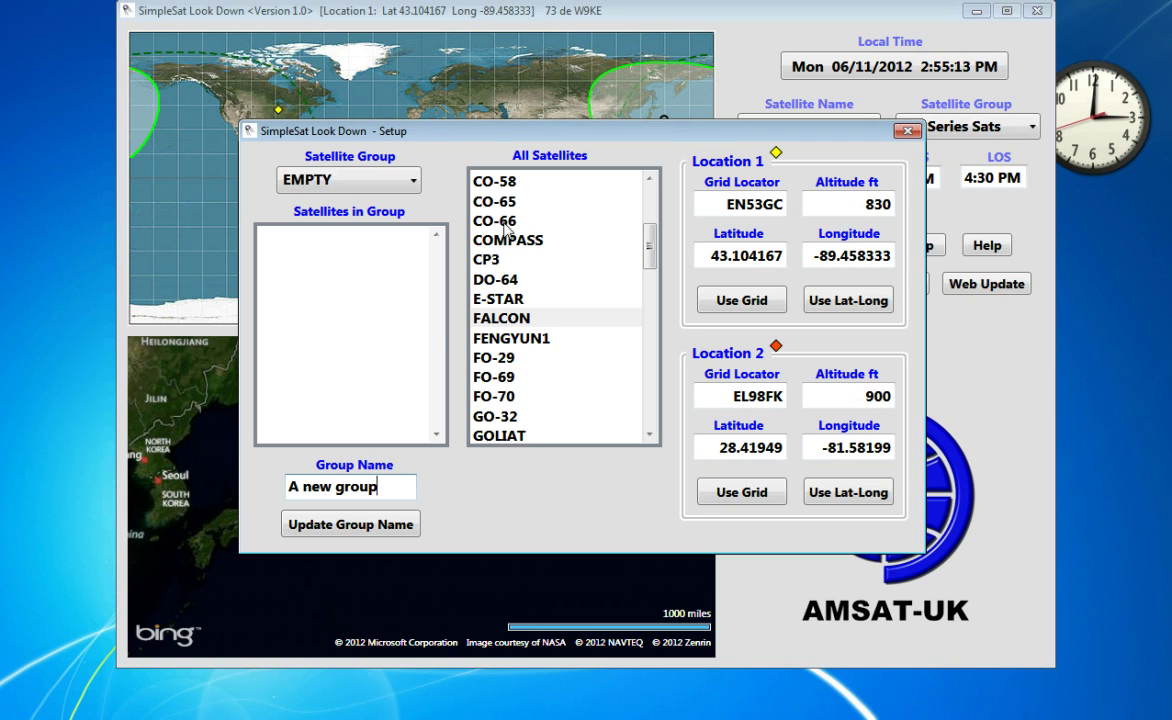
Step: Add CP3, DO-64 and E-STAR to the selected group, apply its new name and close the setup
click(490, 260)
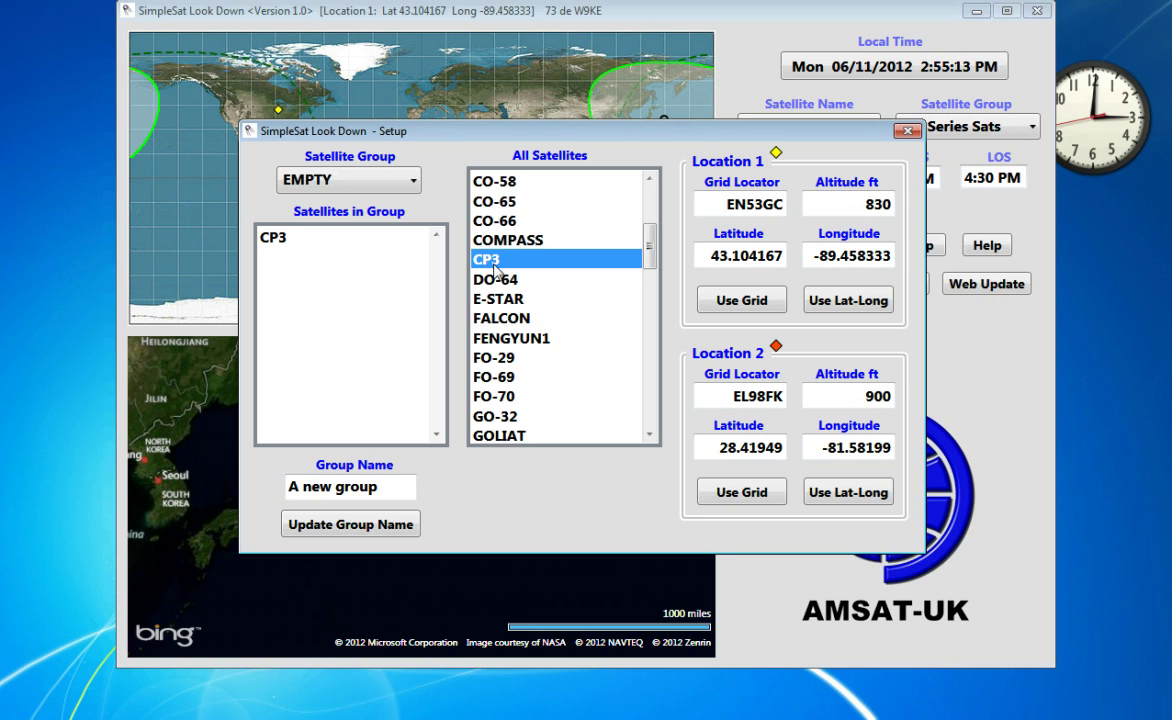
click(493, 280)
click(496, 300)
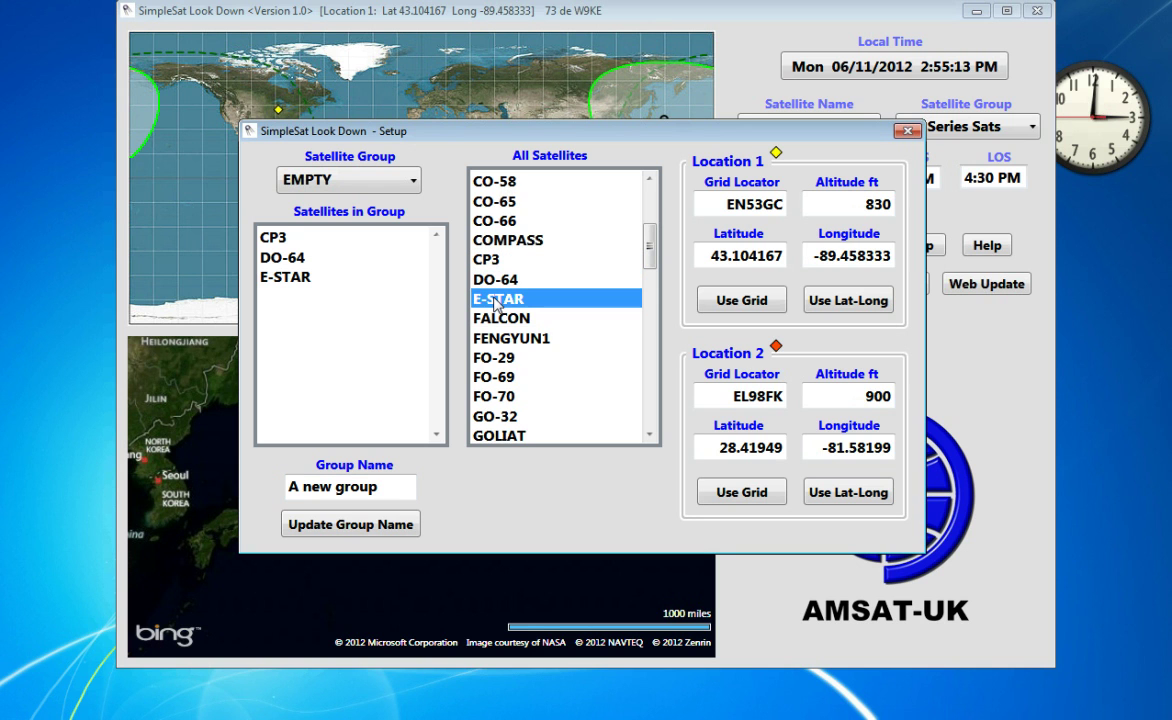
click(355, 524)
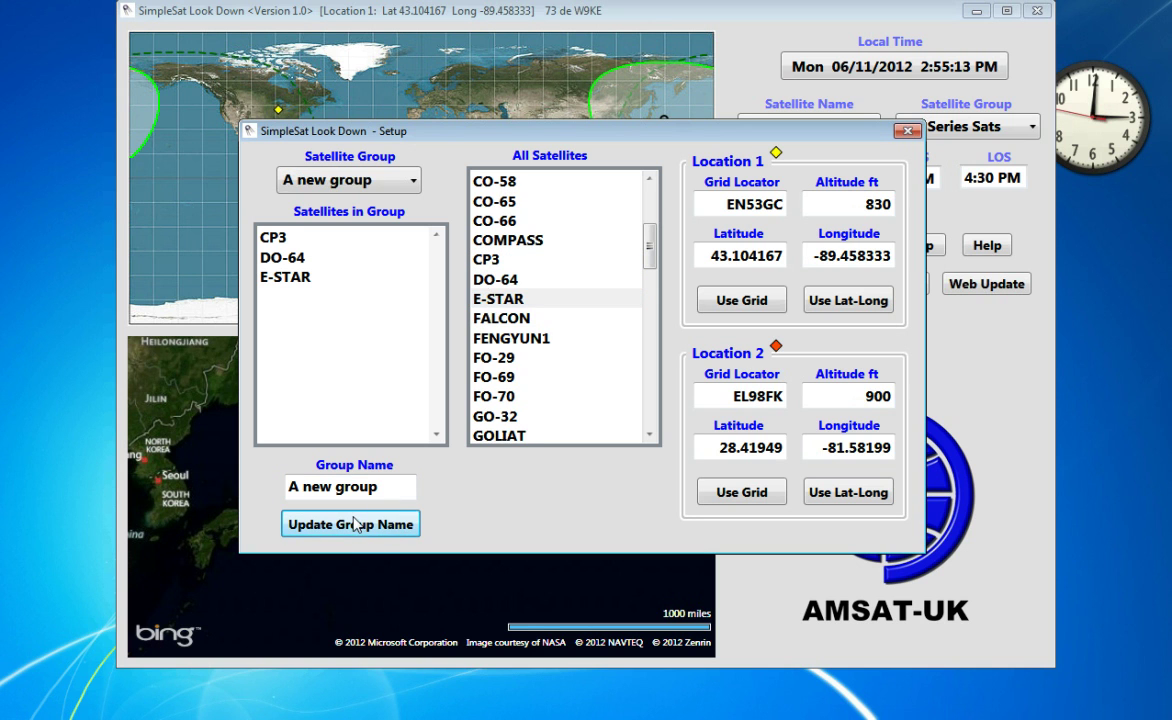
click(908, 133)
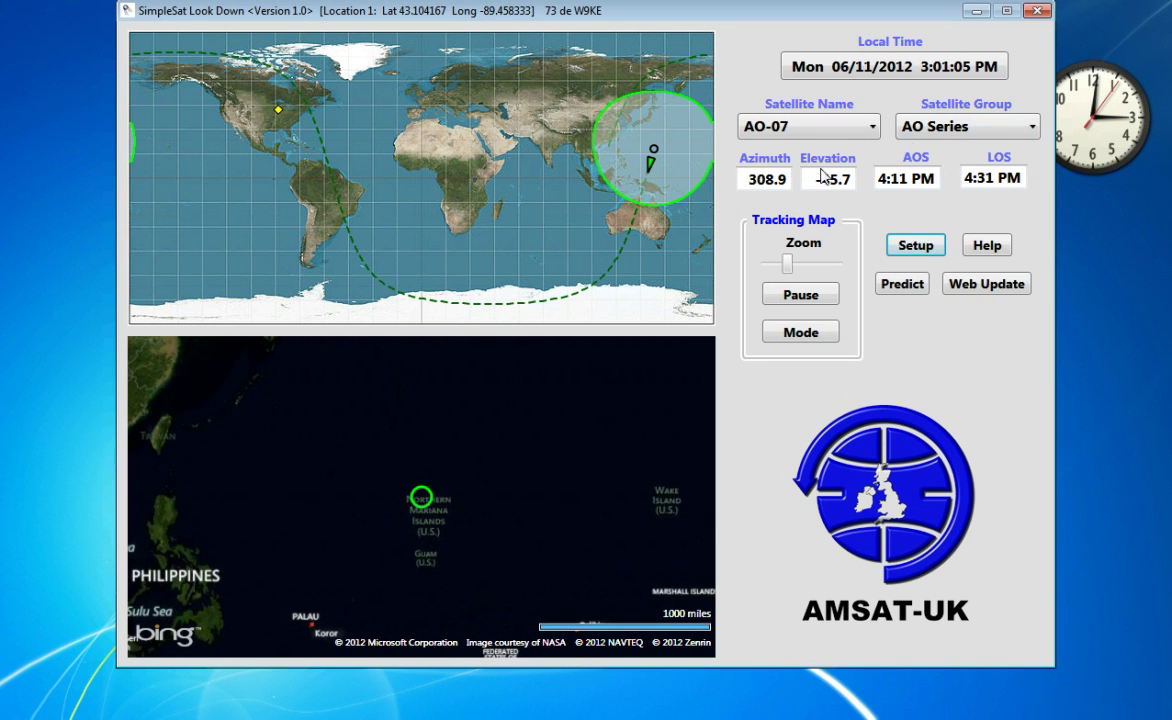
Step: Check the satellite groups available for tracking, keeping AO Series selected
click(1033, 128)
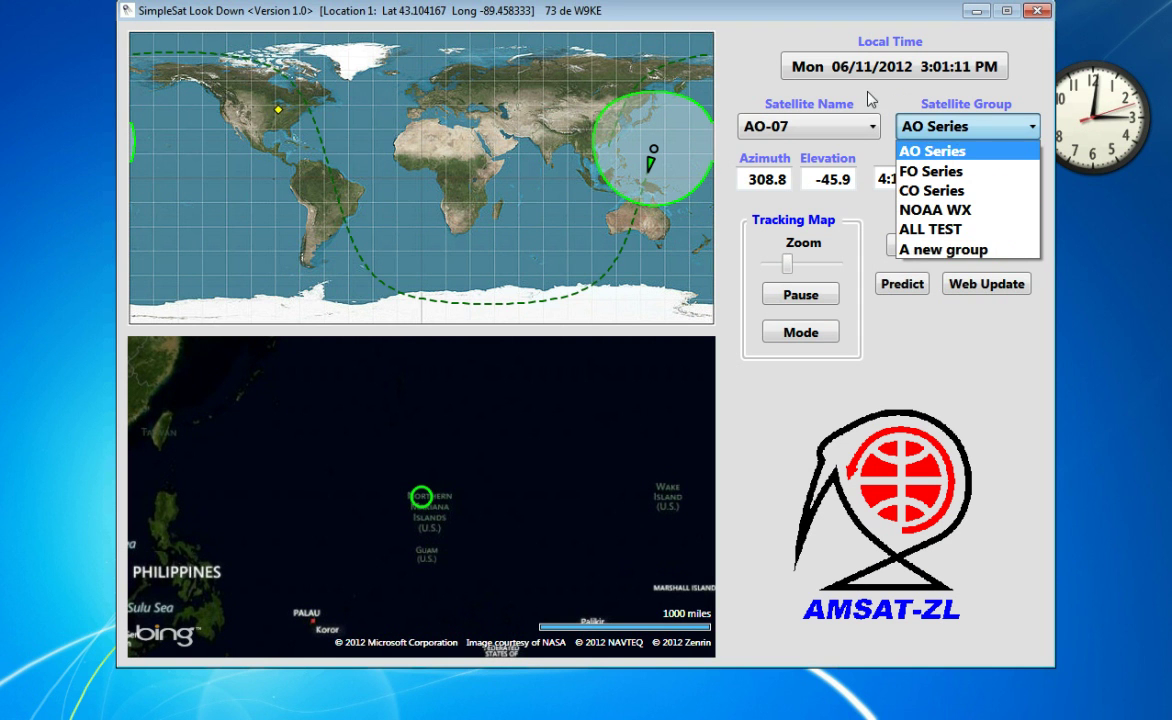
click(794, 83)
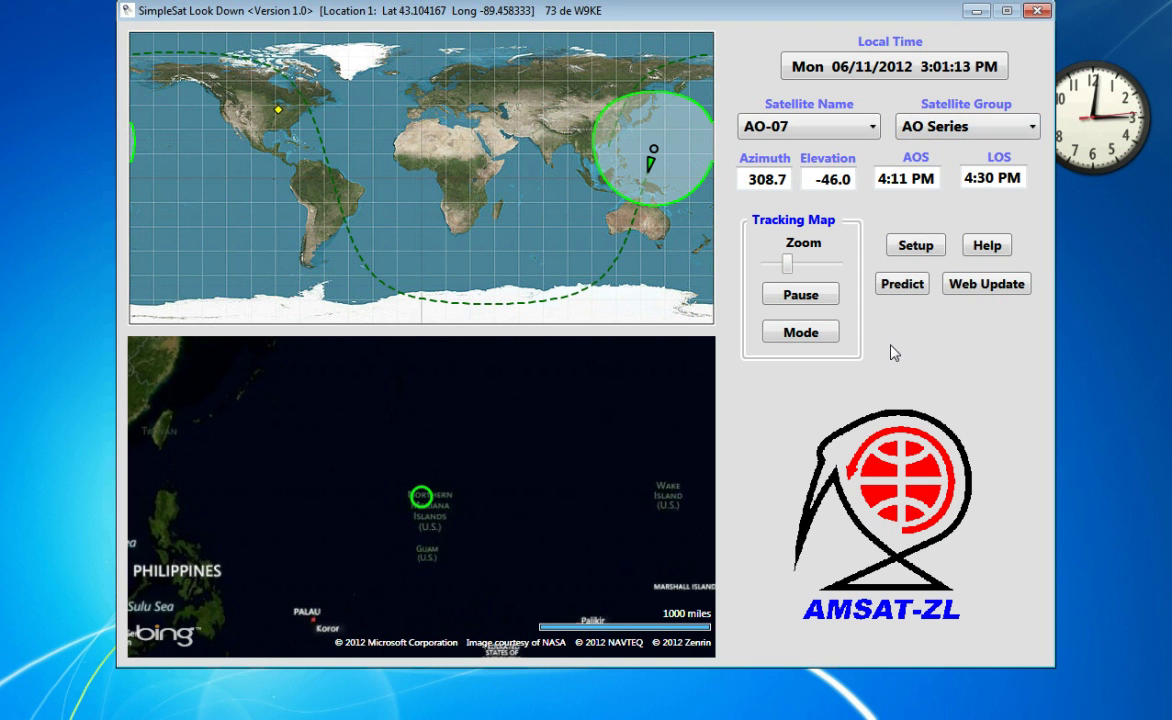